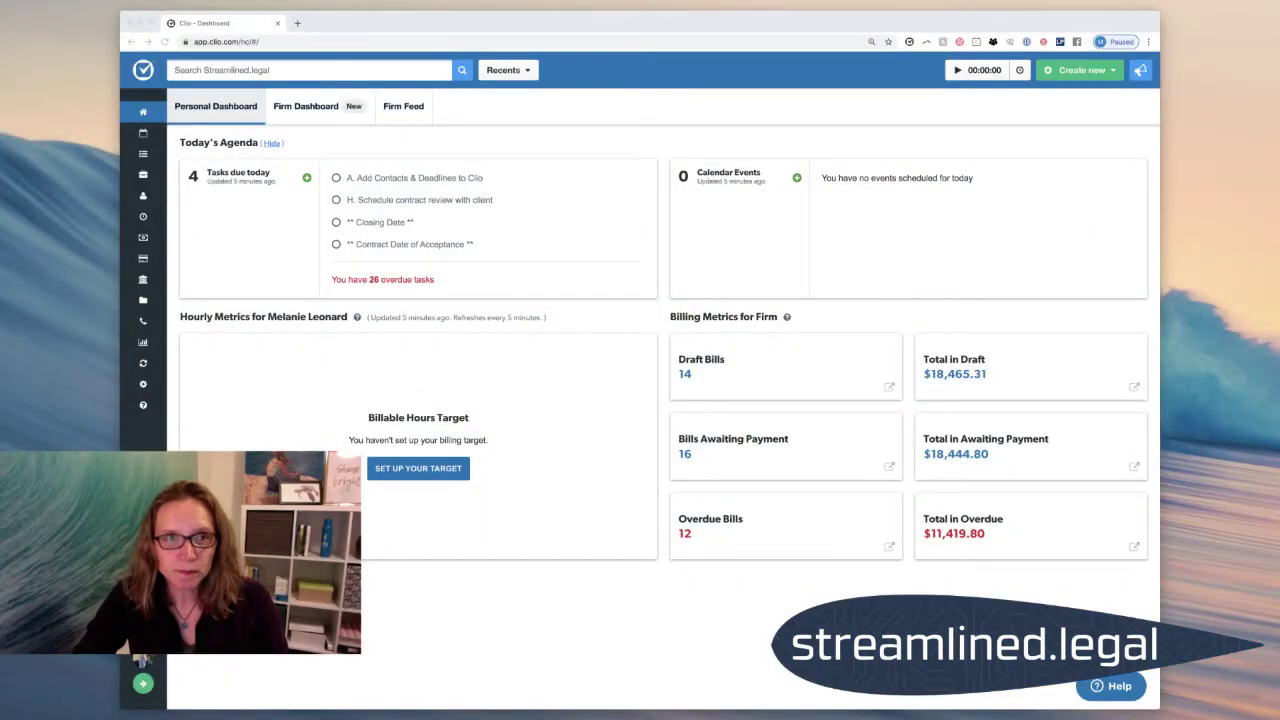
Search the firm's records for the client by surname and open their contact page.
click(866, 36)
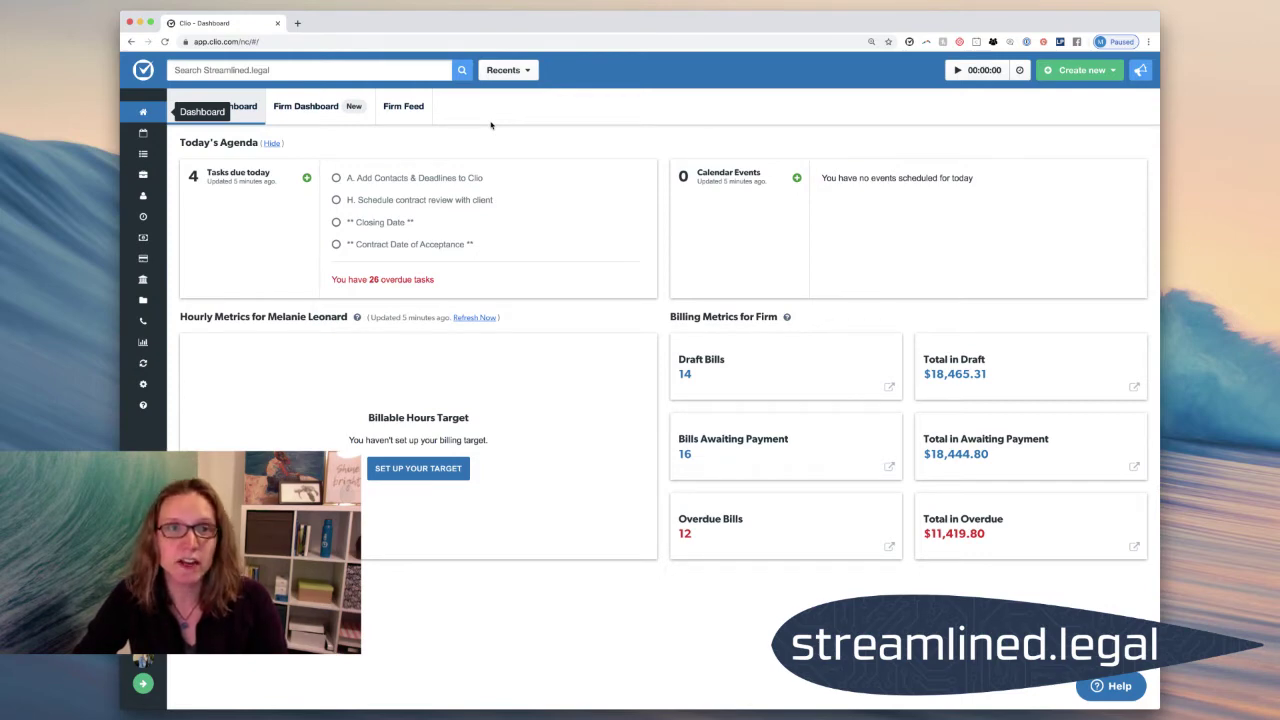
click(400, 65)
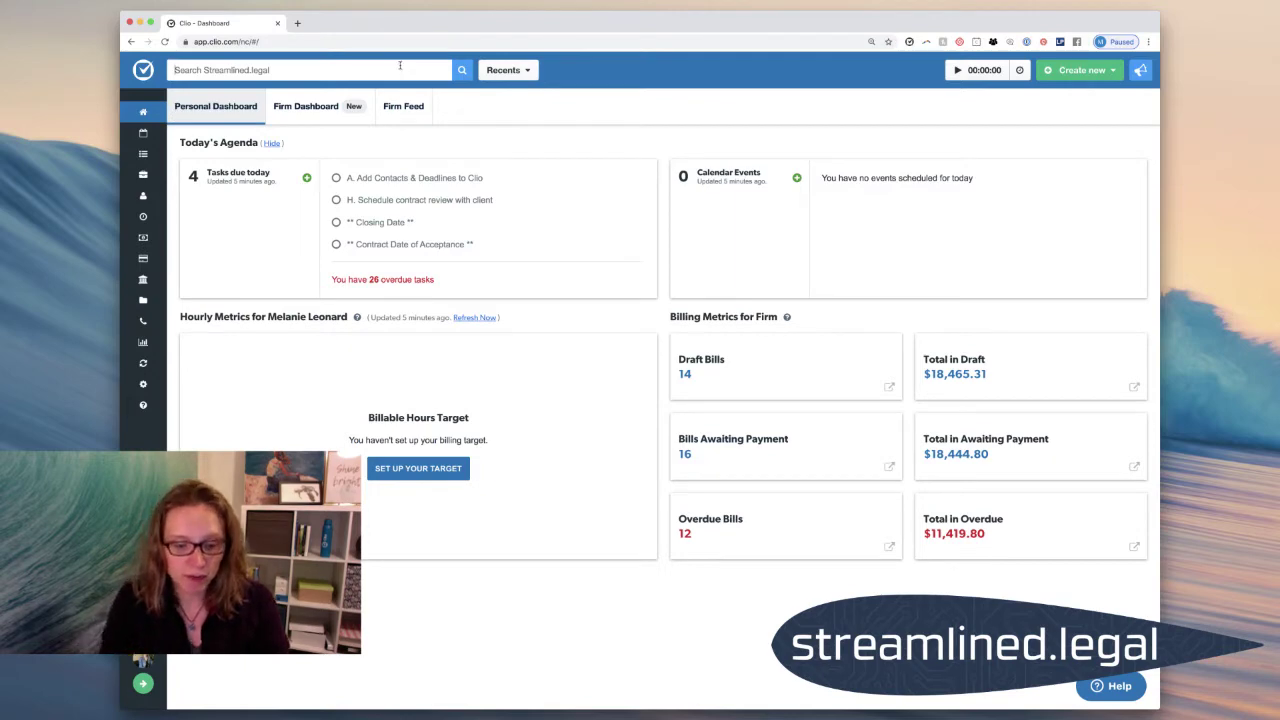
text(mad)
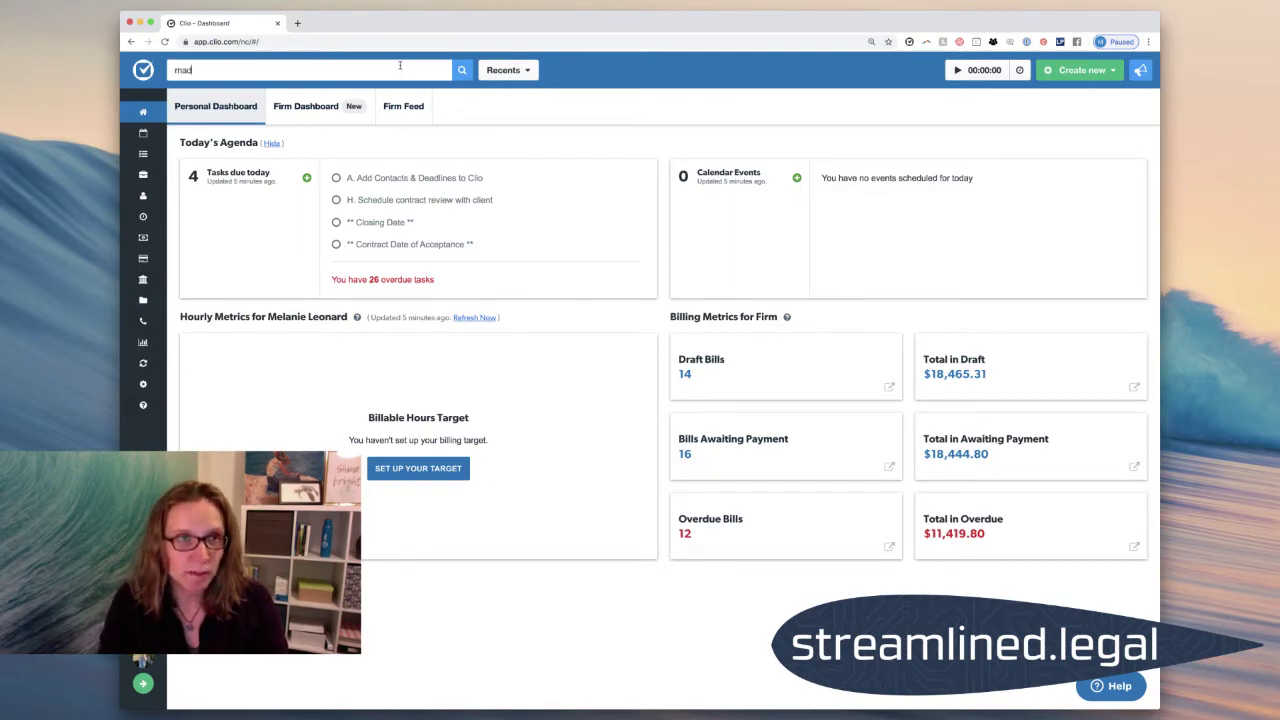
text(ison)
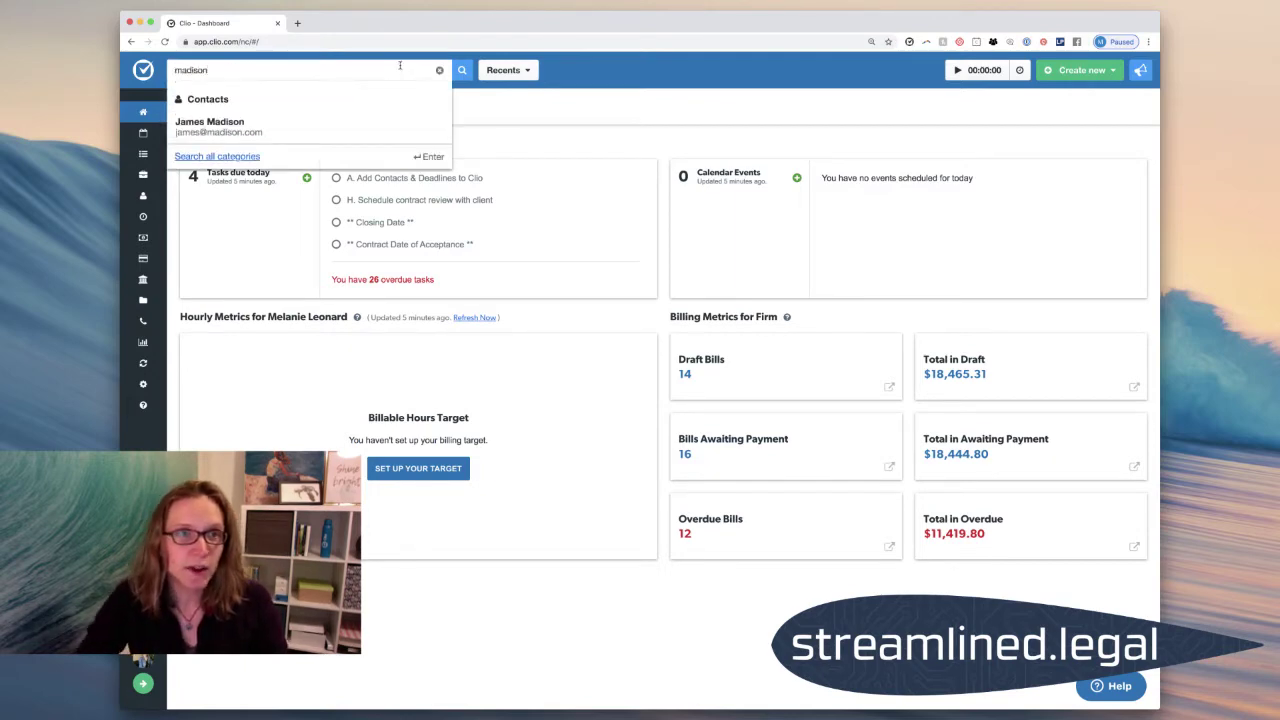
click(376, 130)
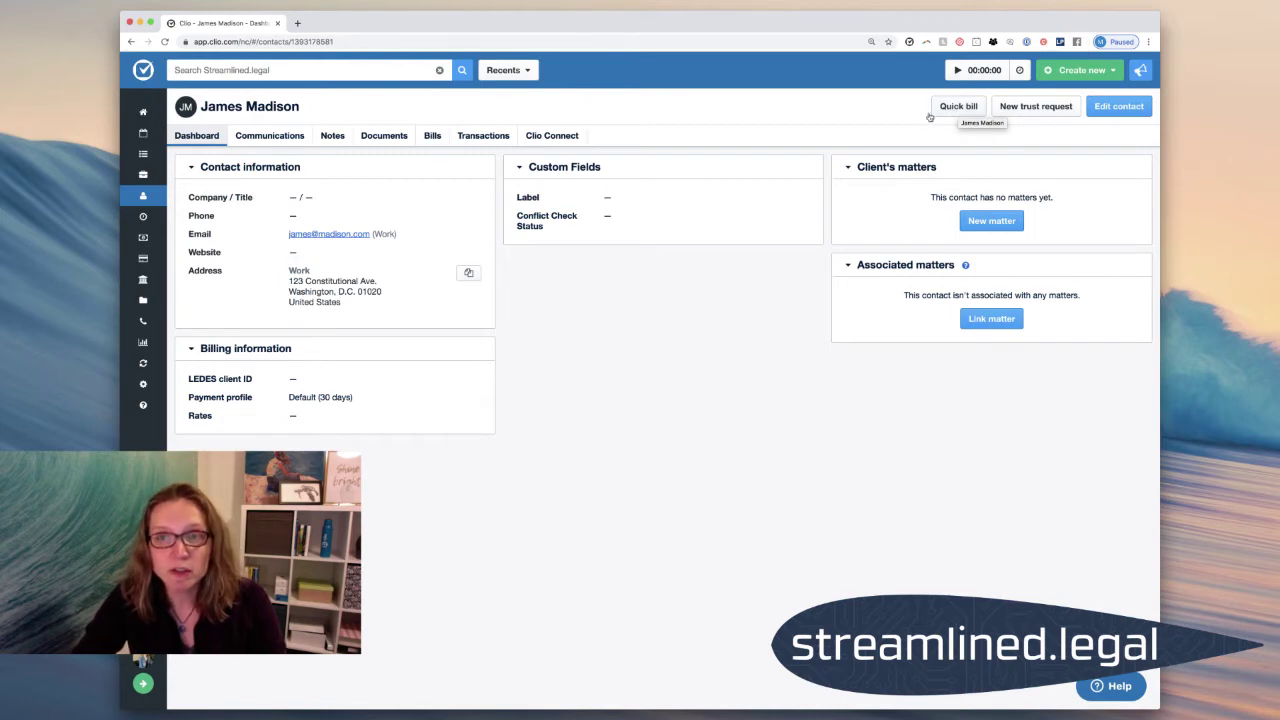
Start a quick bill for the client on a new matter described as 'Consult'.
click(946, 107)
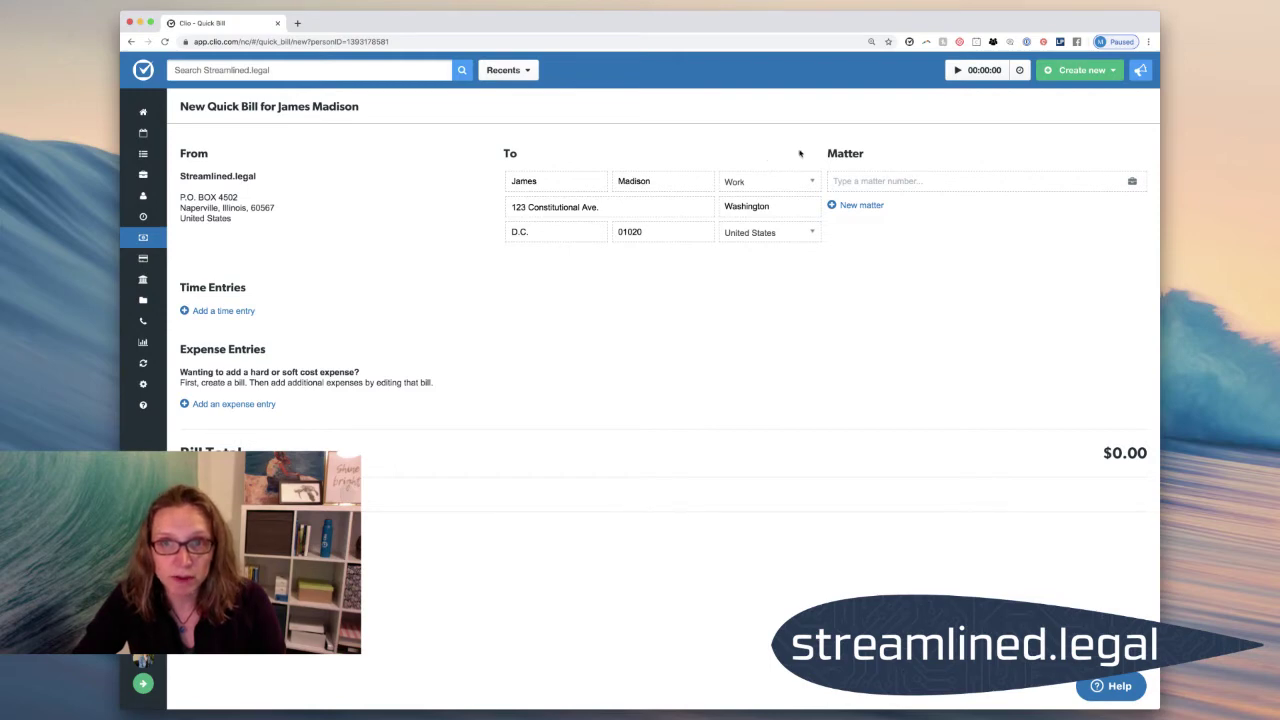
click(872, 182)
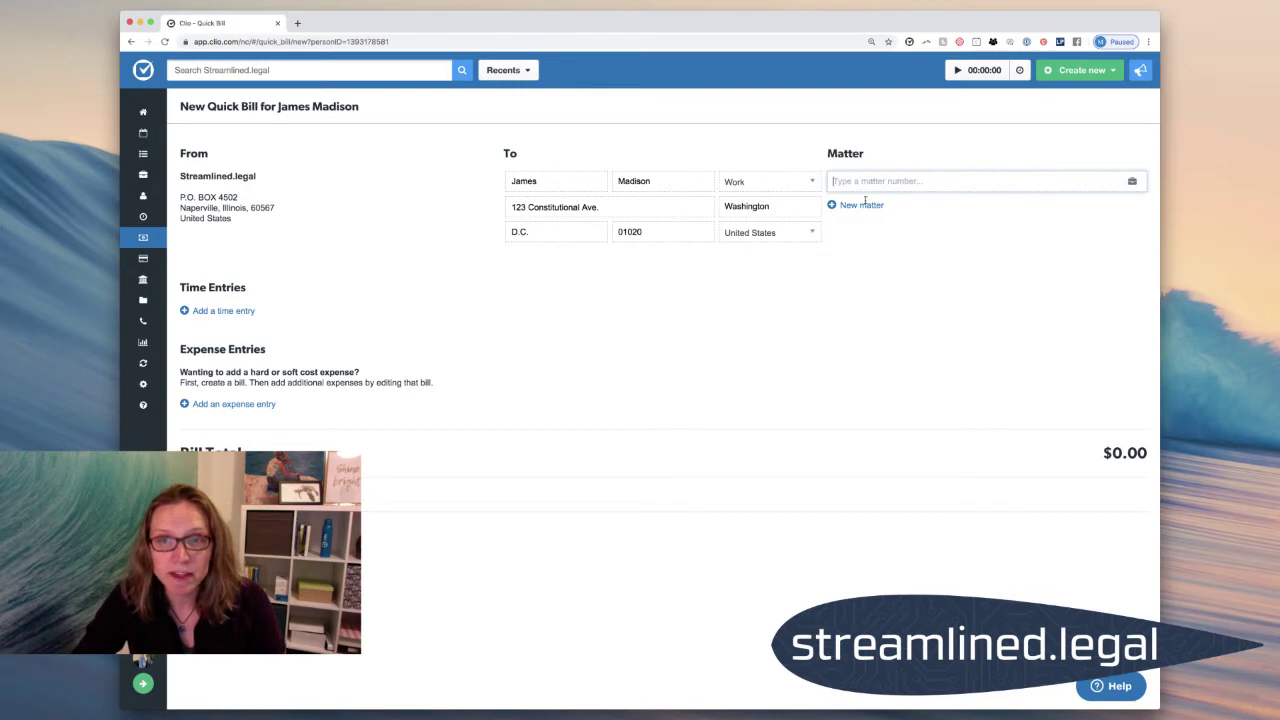
click(862, 205)
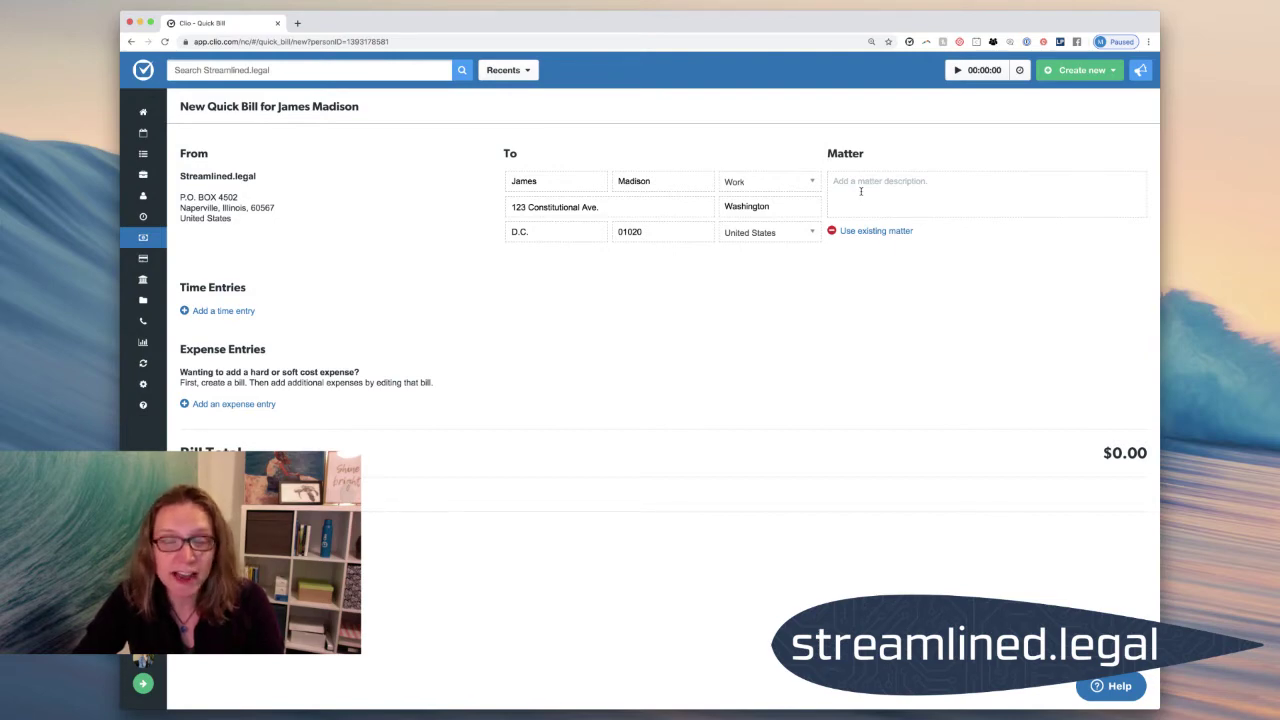
click(860, 191)
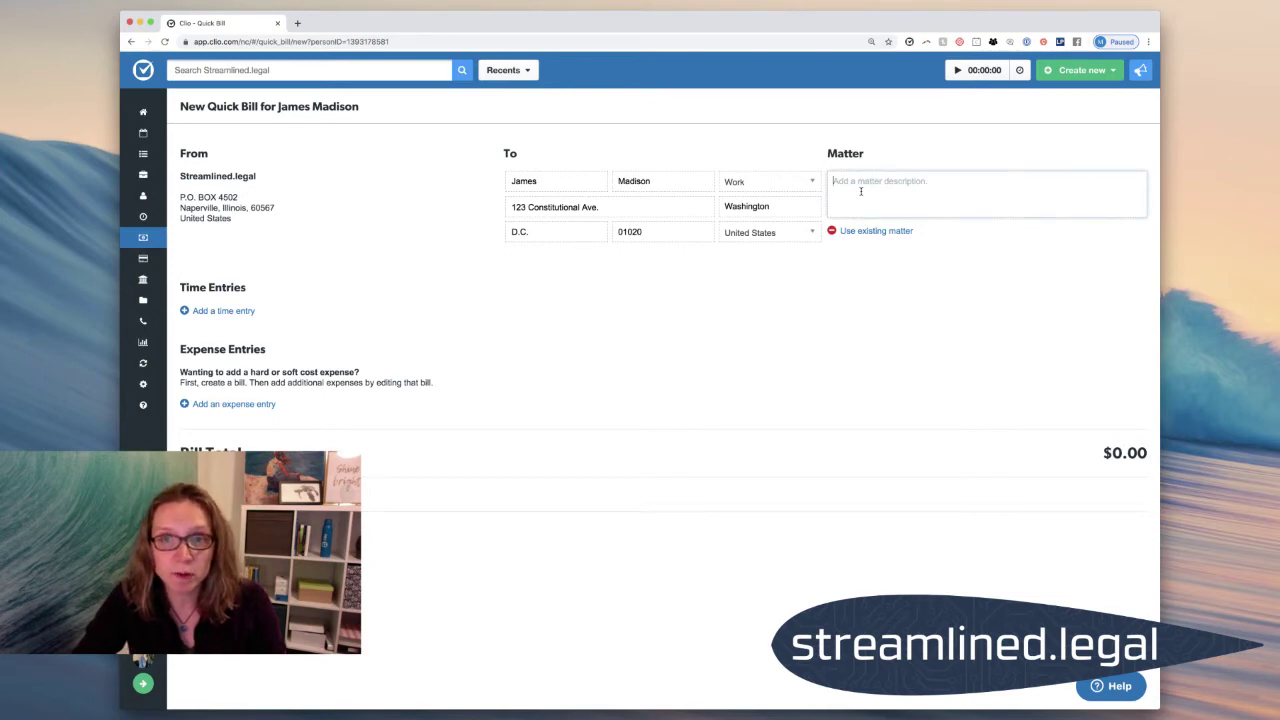
text(Cons)
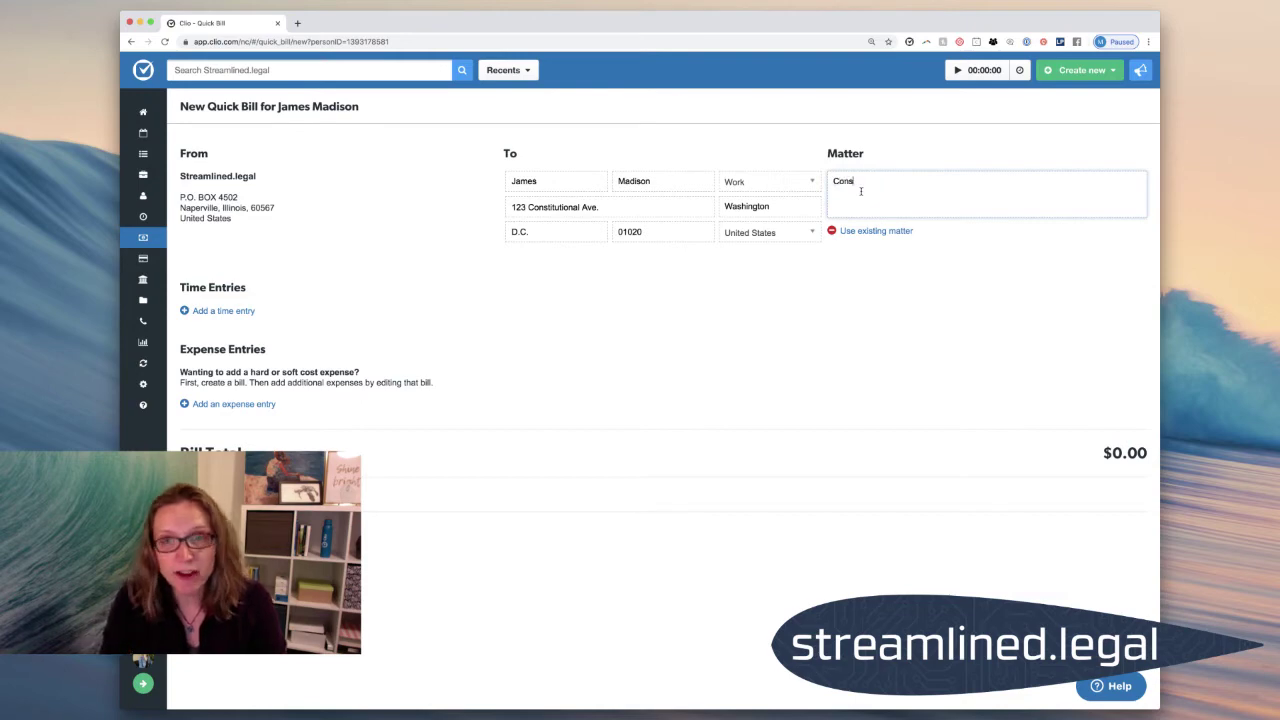
text(ult)
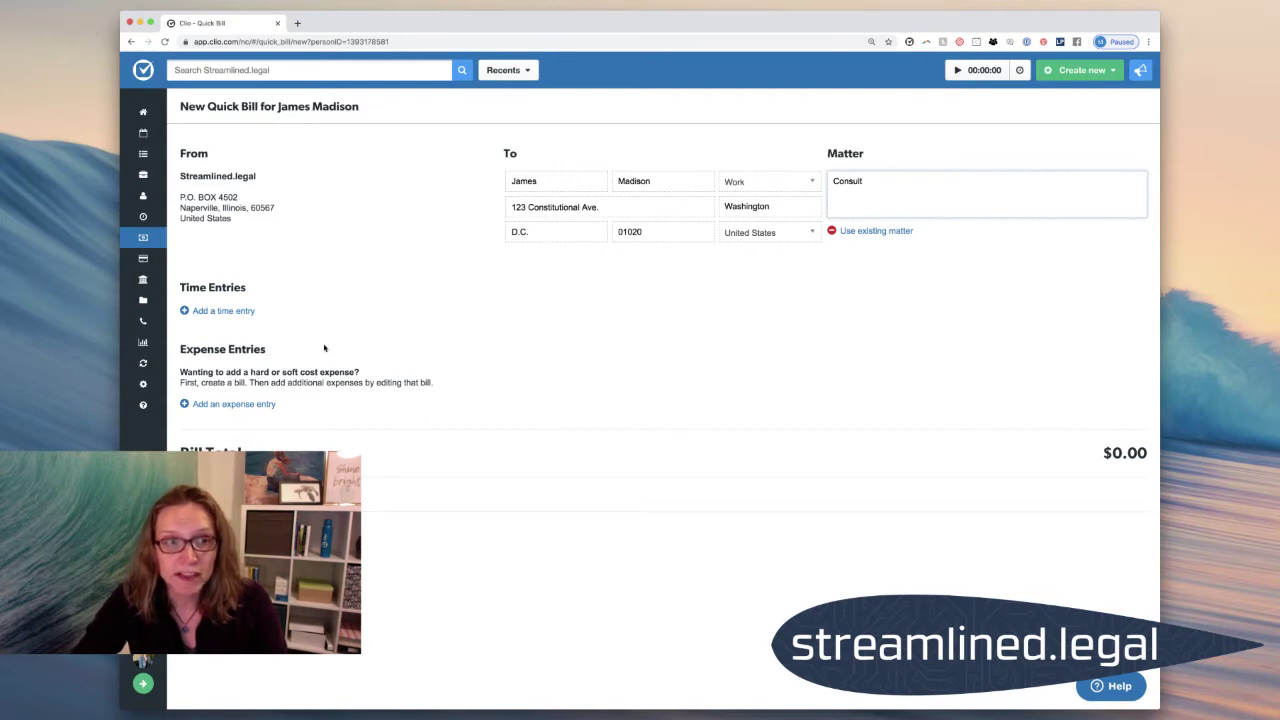
Add a $525.00 Strategy Session time entry to the quick bill.
click(239, 314)
click(239, 314)
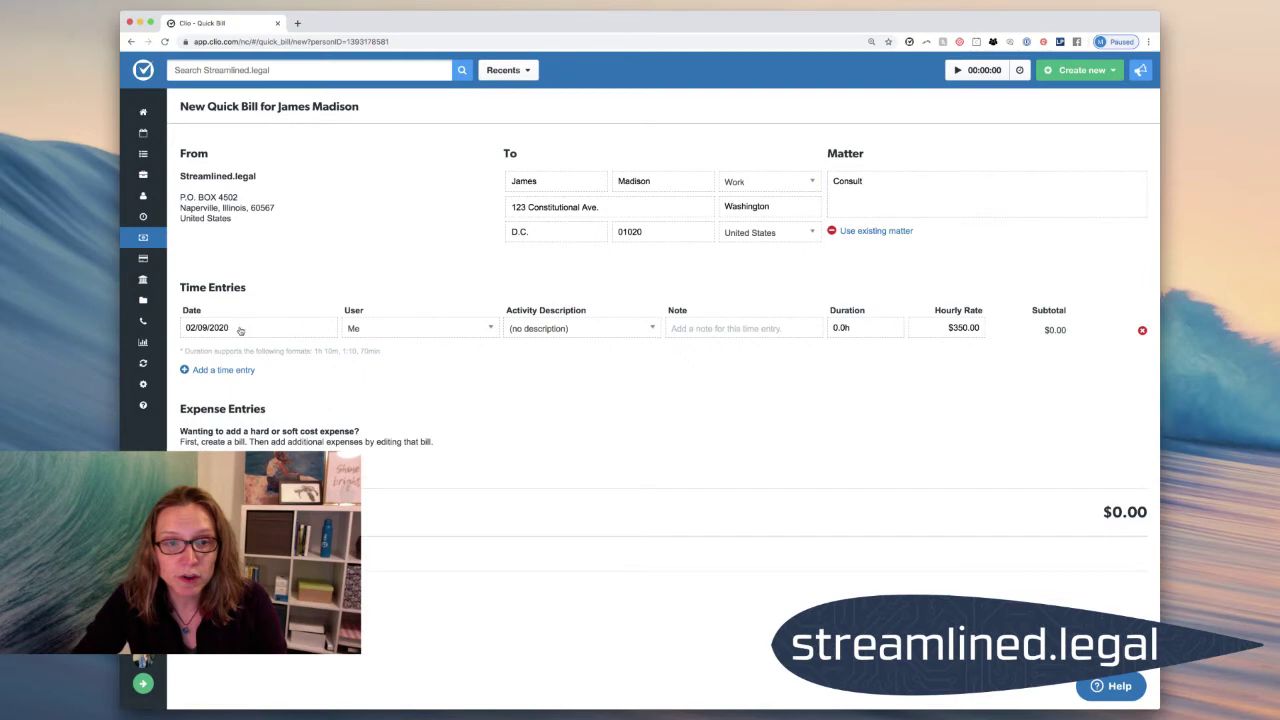
click(537, 328)
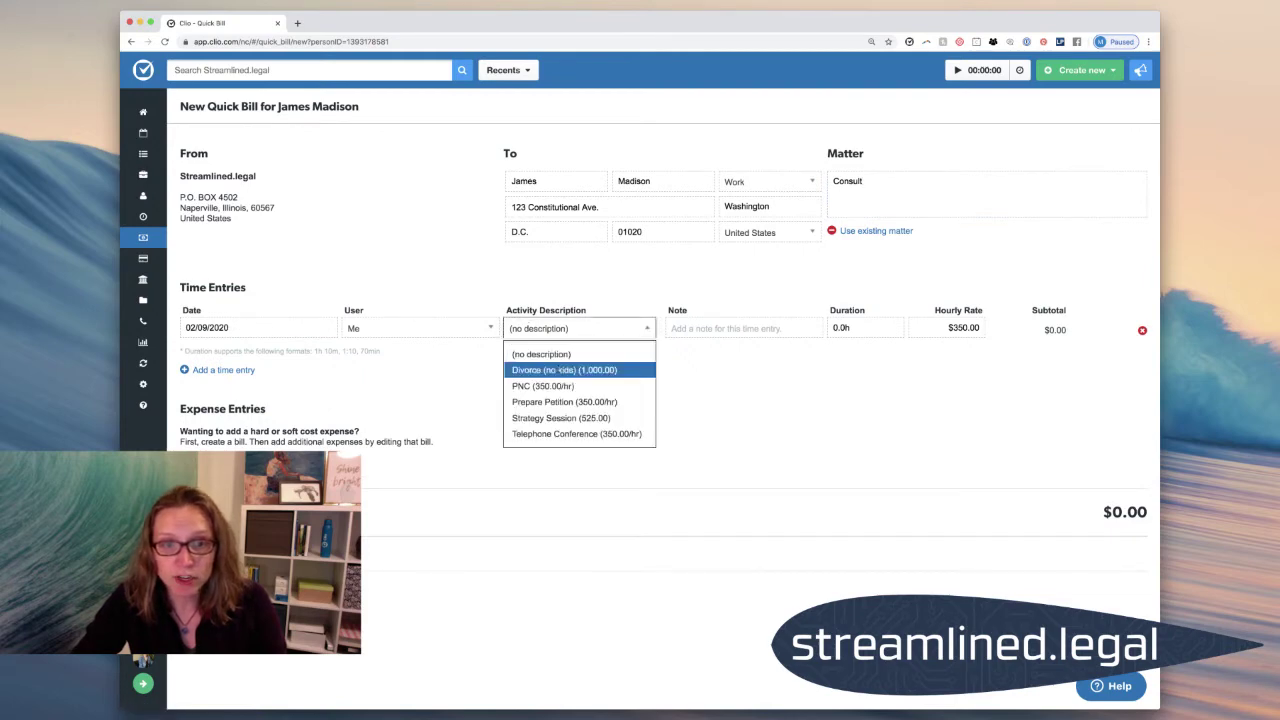
click(565, 420)
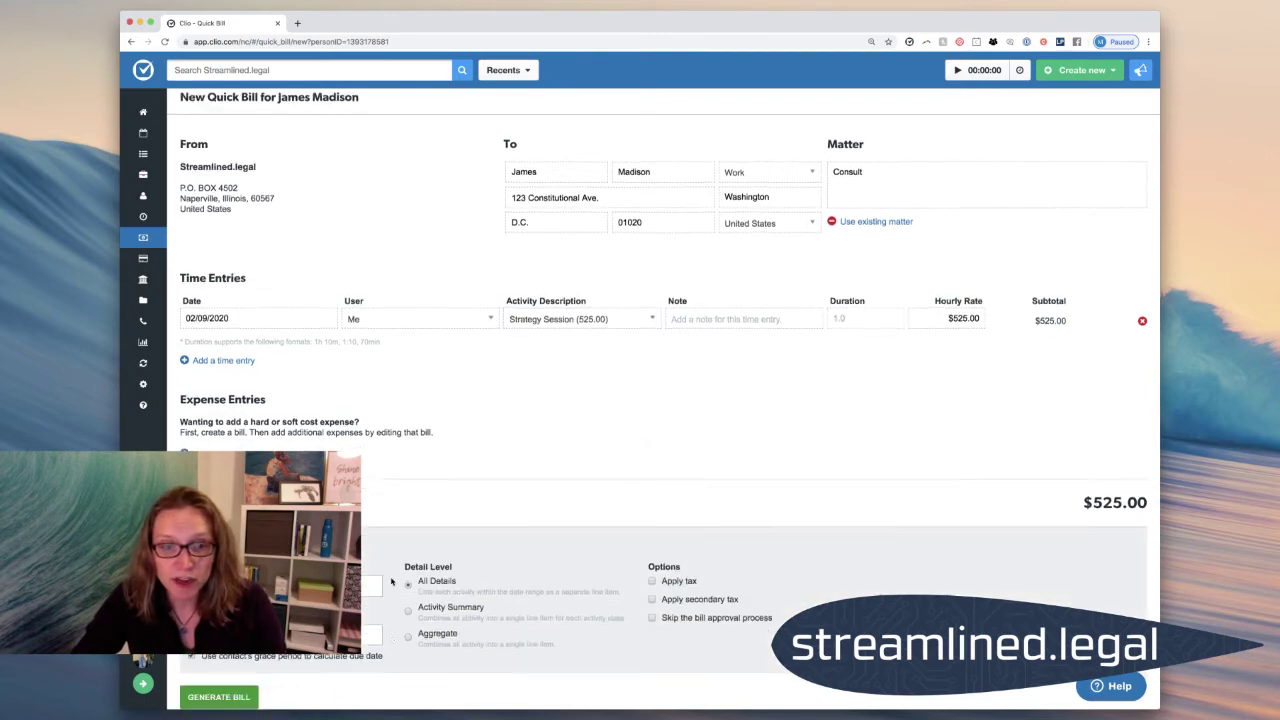
scroll(391, 581, down, 2)
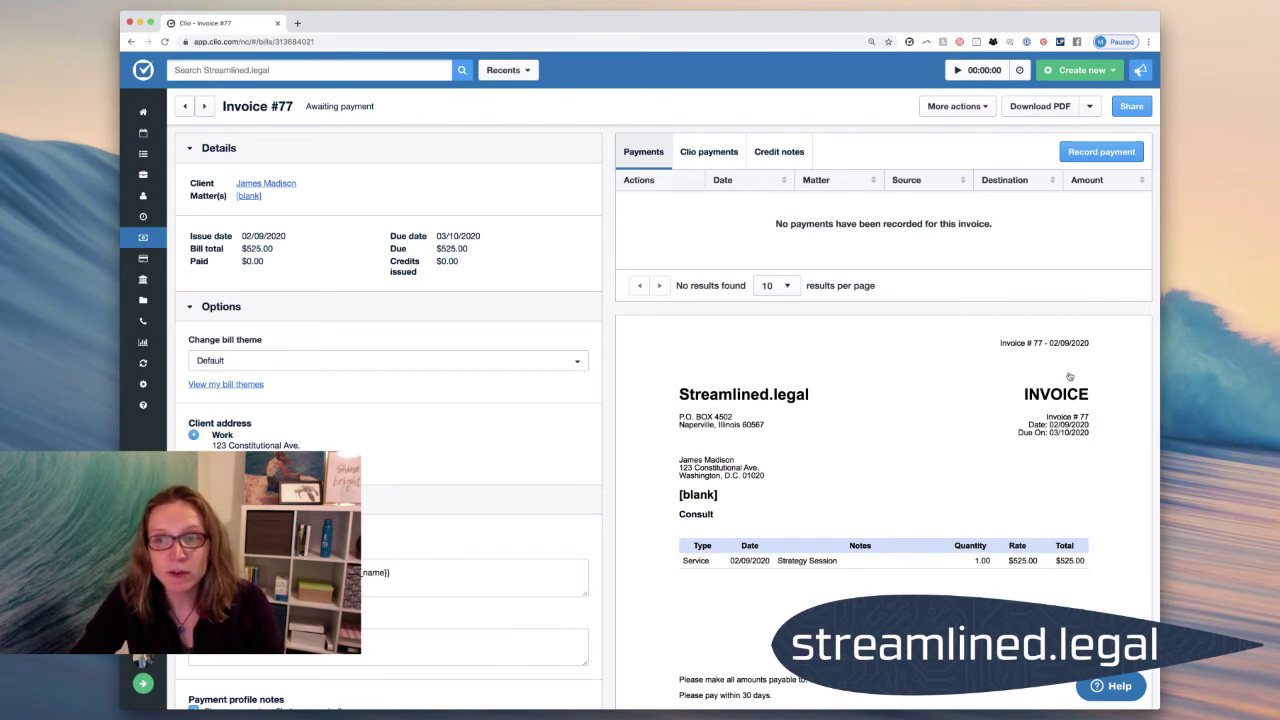
Begin a Credit Card payment on Invoice #77, then cancel it, leaving it unpaid.
click(1098, 152)
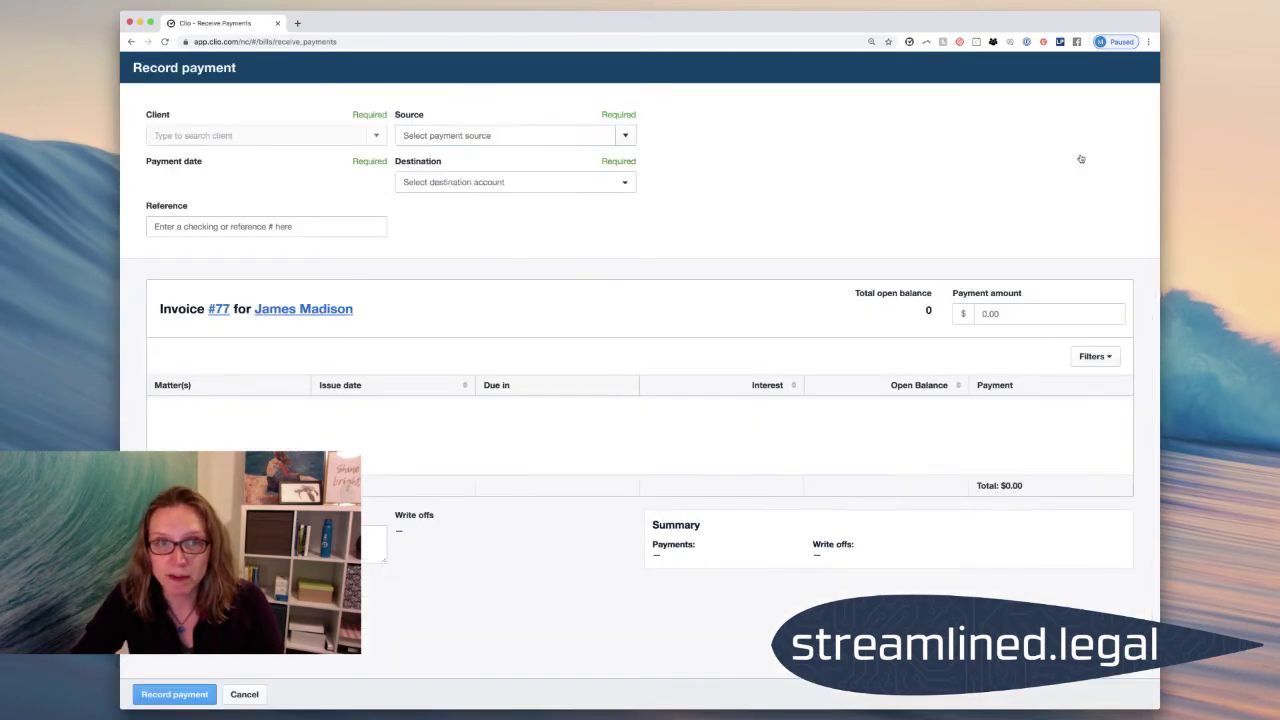
click(625, 136)
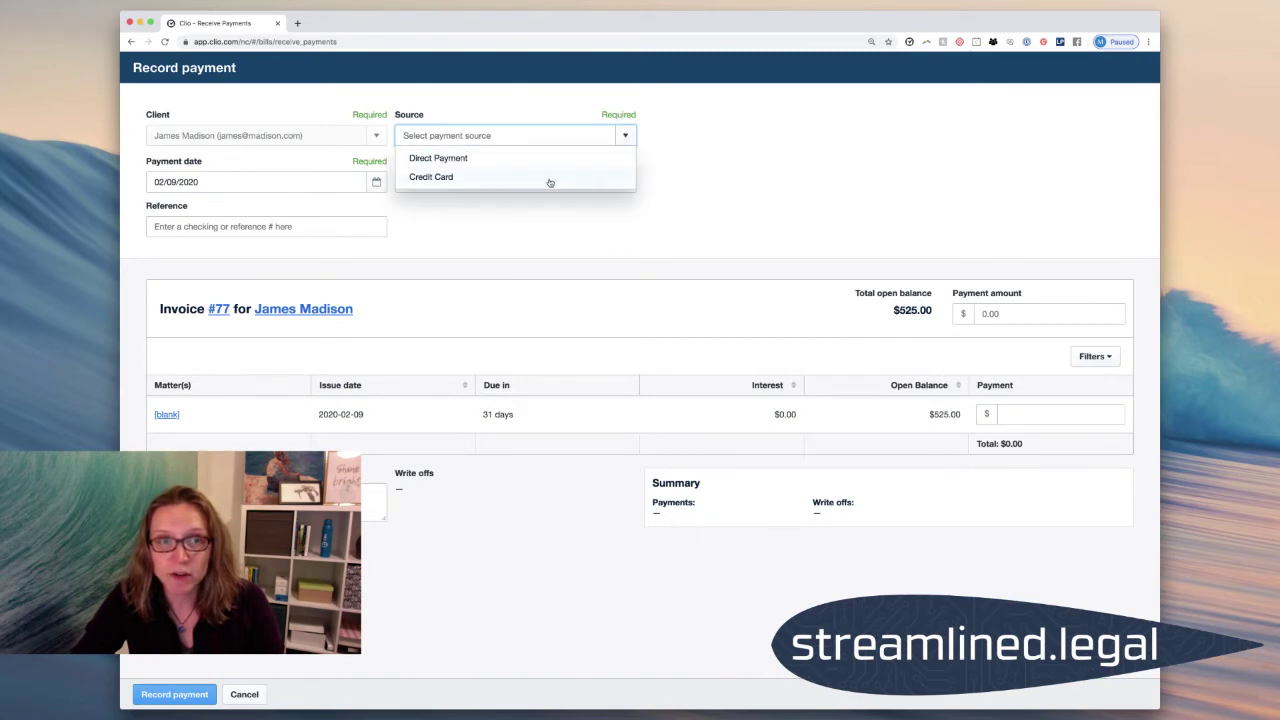
click(549, 180)
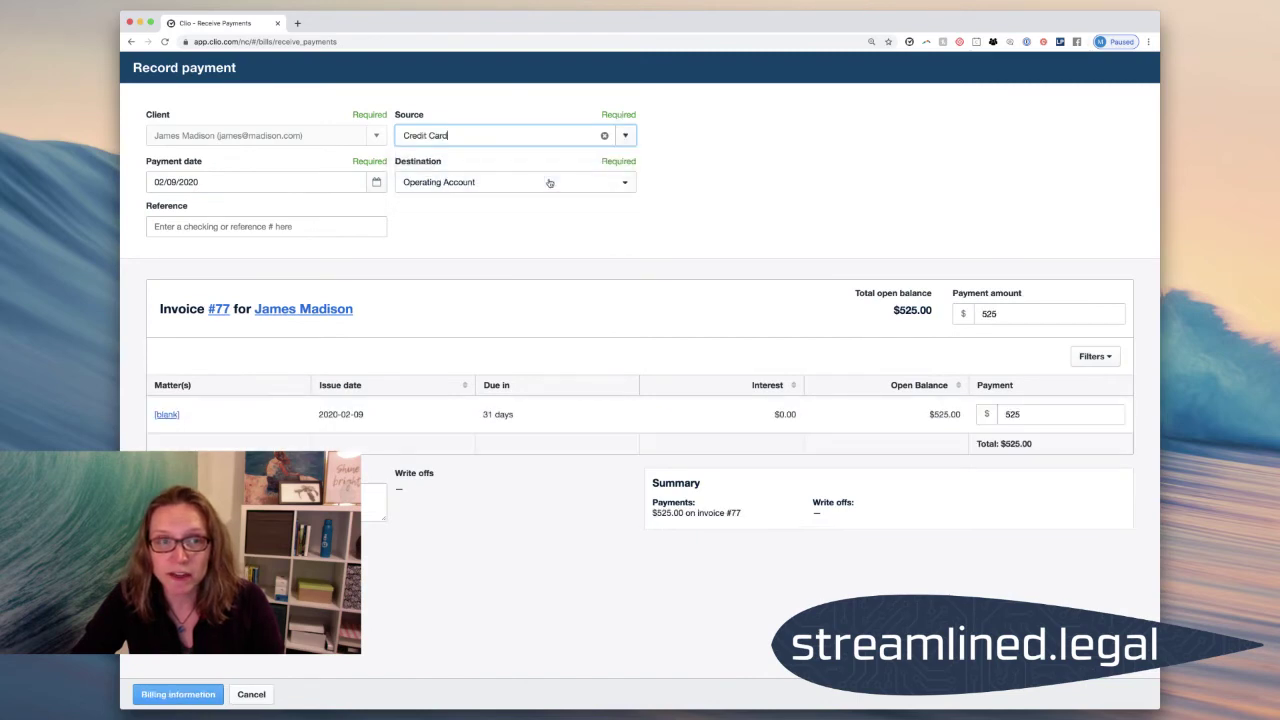
click(185, 698)
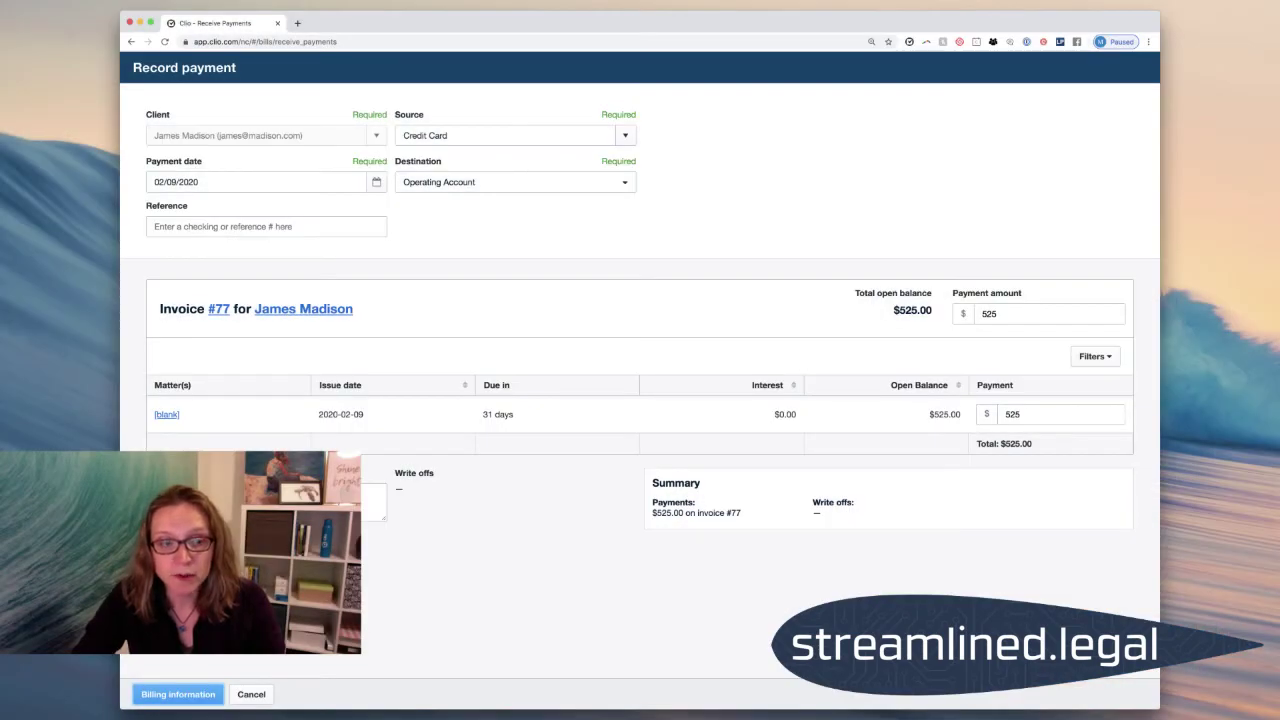
click(254, 694)
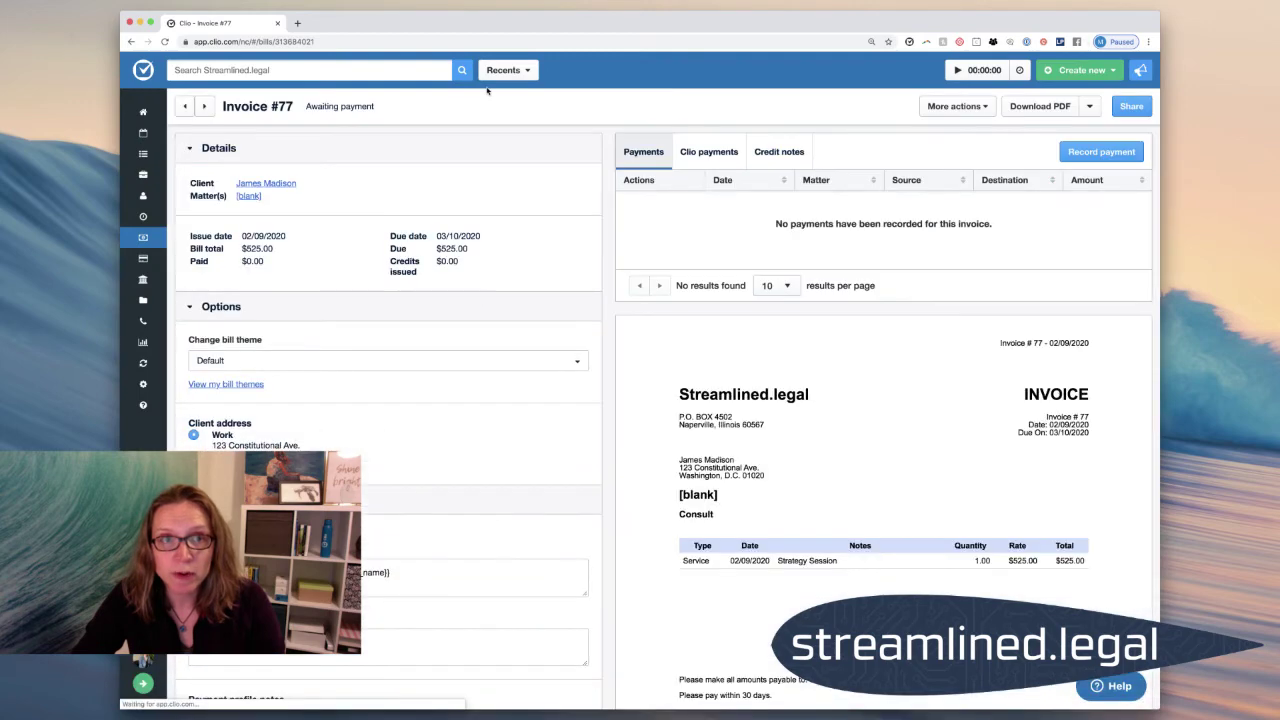
Open the 'Matter number not set: Consult' matter from the Matters list.
click(143, 176)
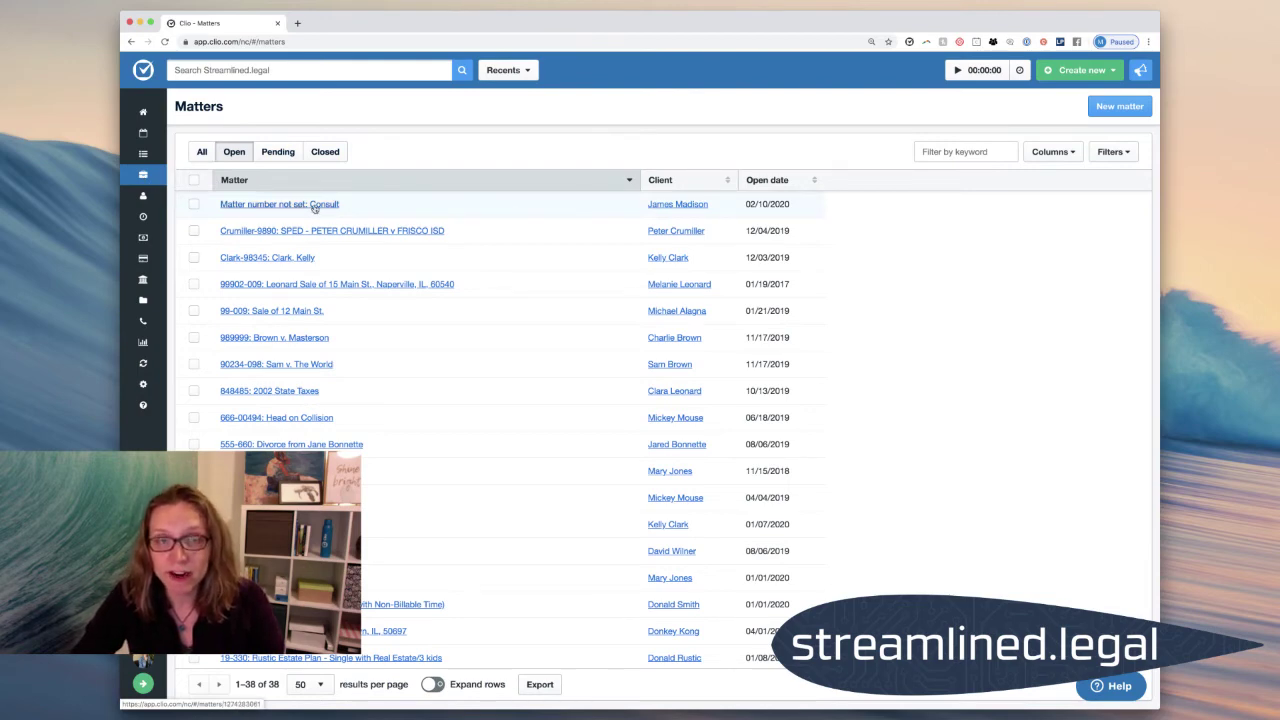
click(314, 205)
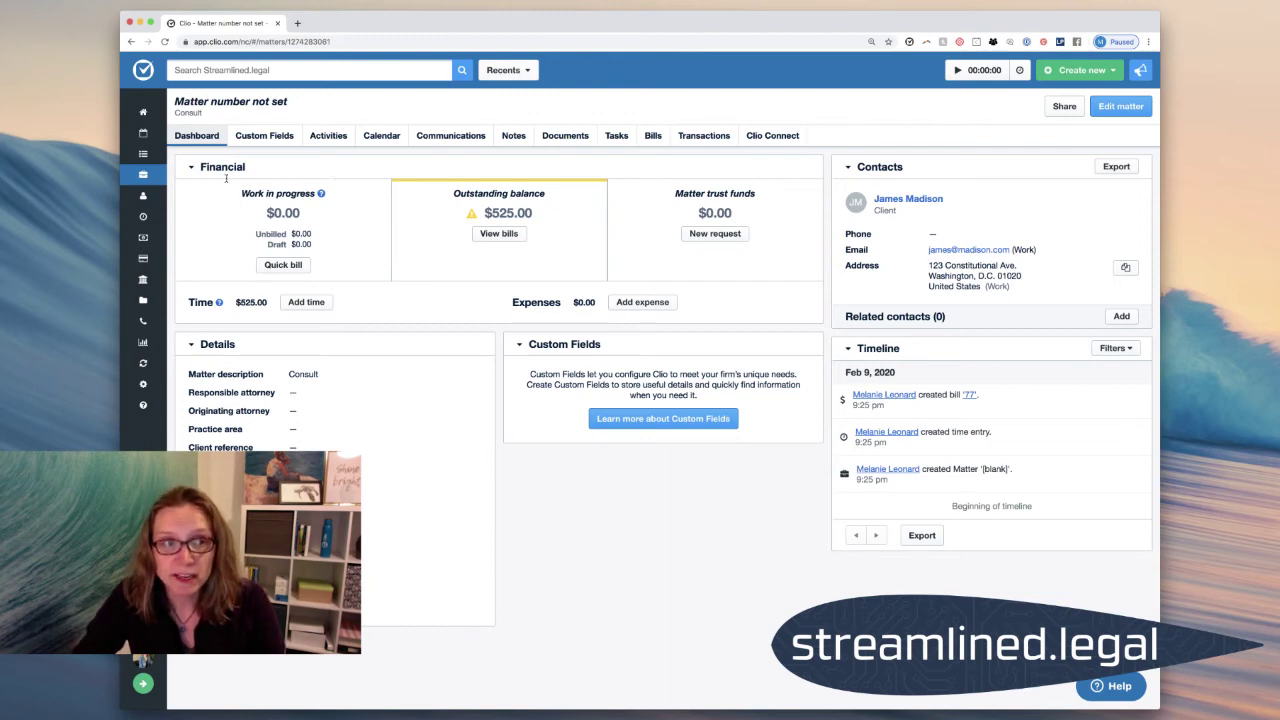
click(143, 174)
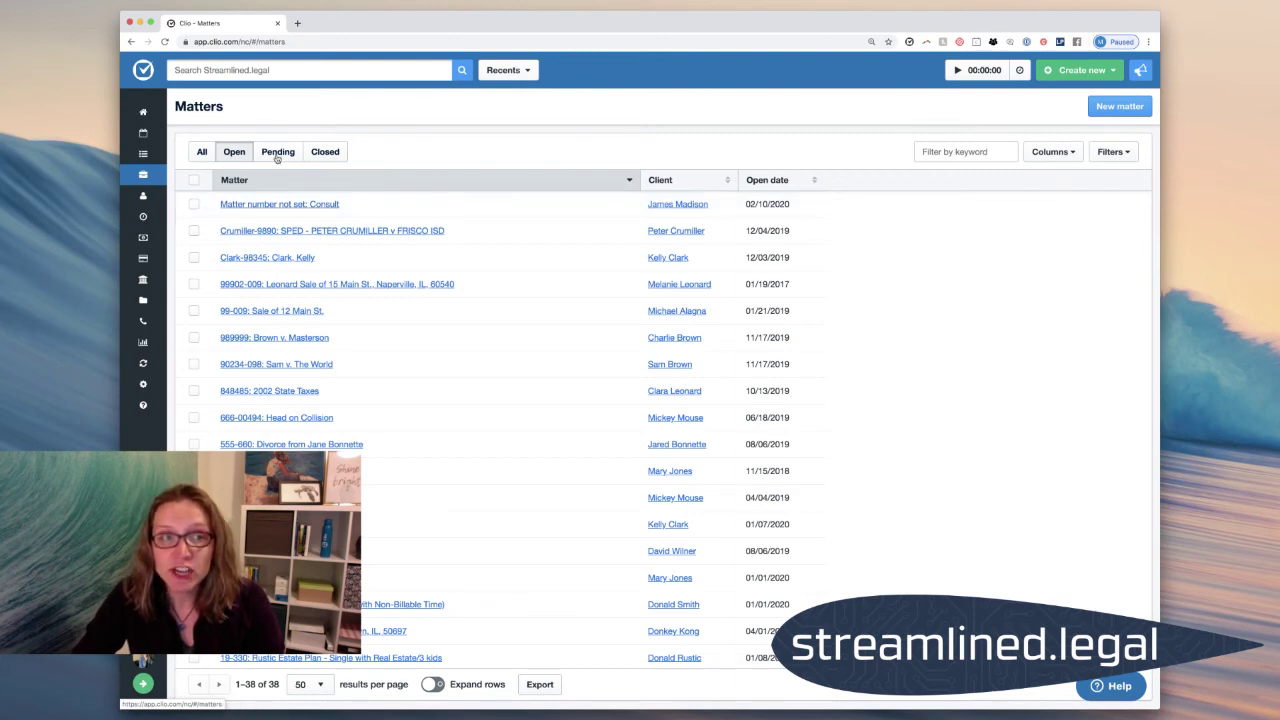
click(285, 205)
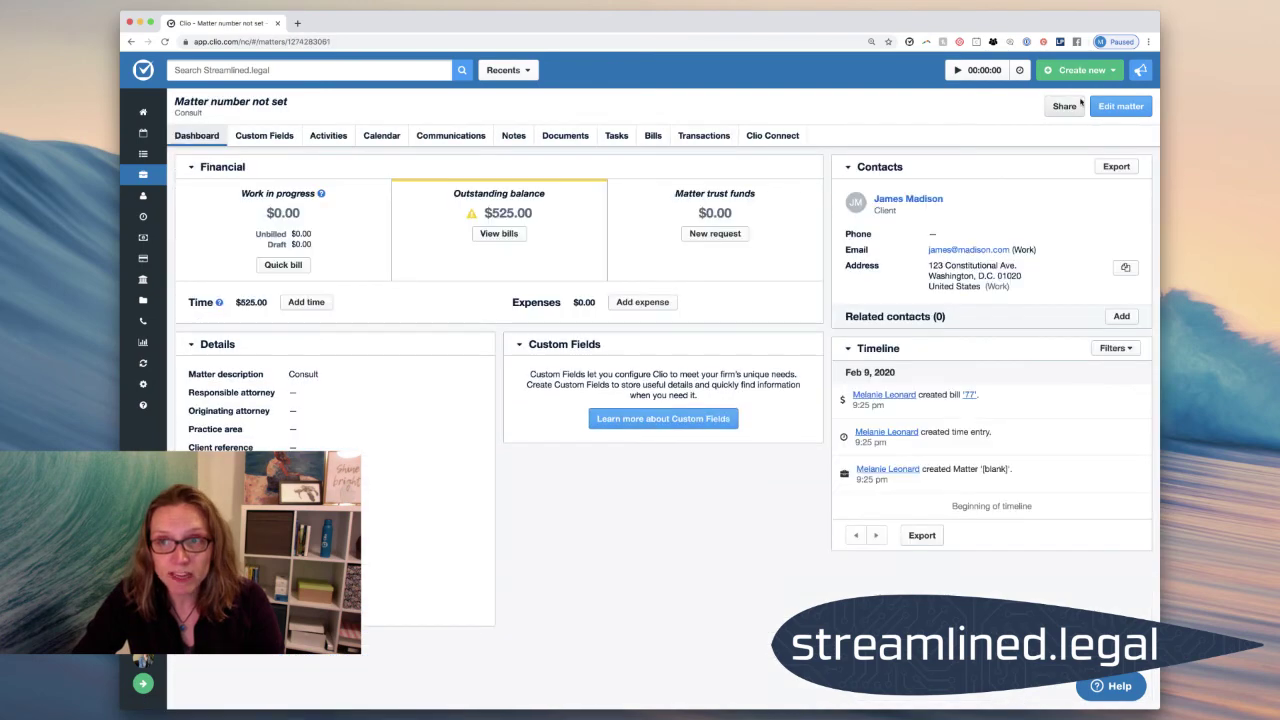
Edit the Consult matter to status Pending with matter number 4400-44 and save.
click(1120, 106)
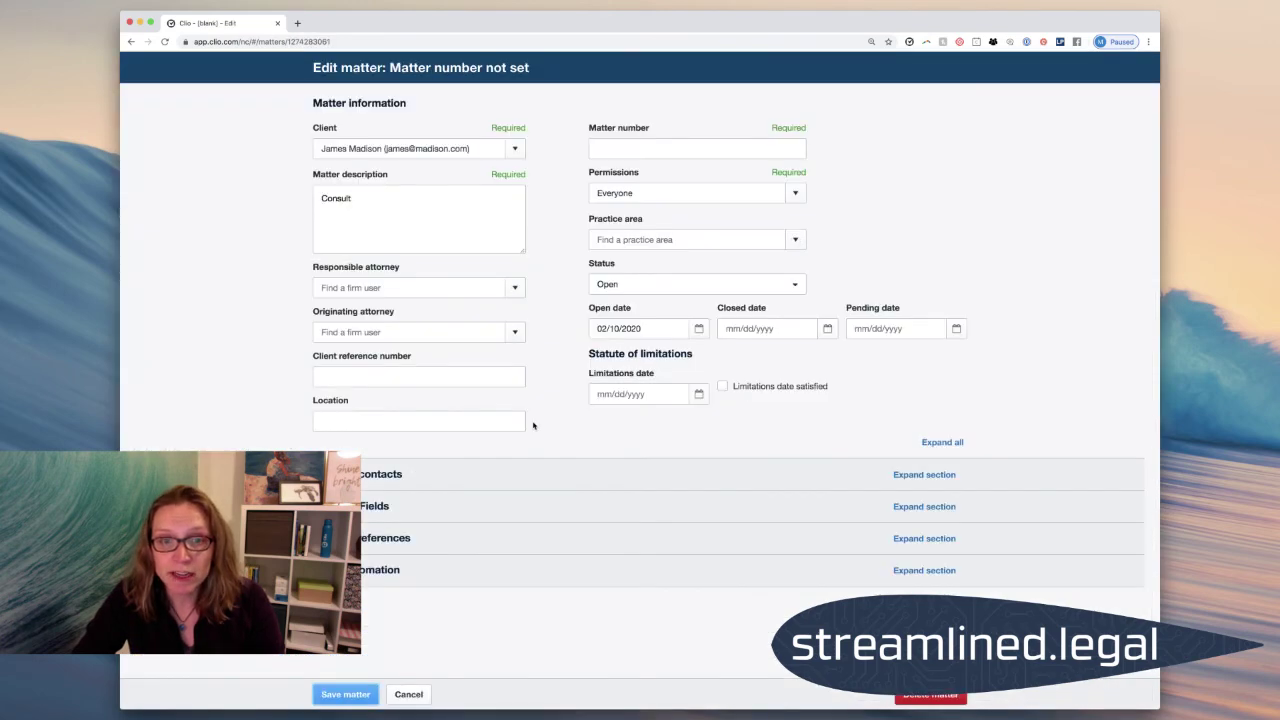
click(791, 278)
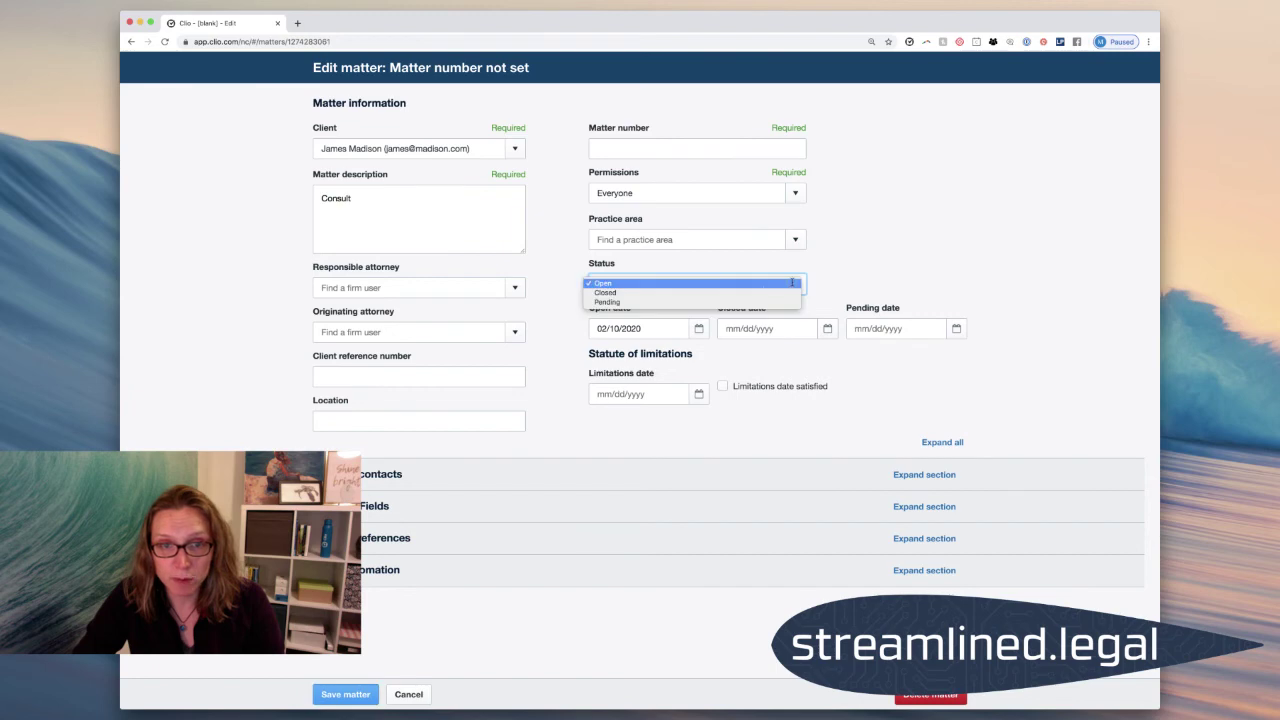
click(700, 303)
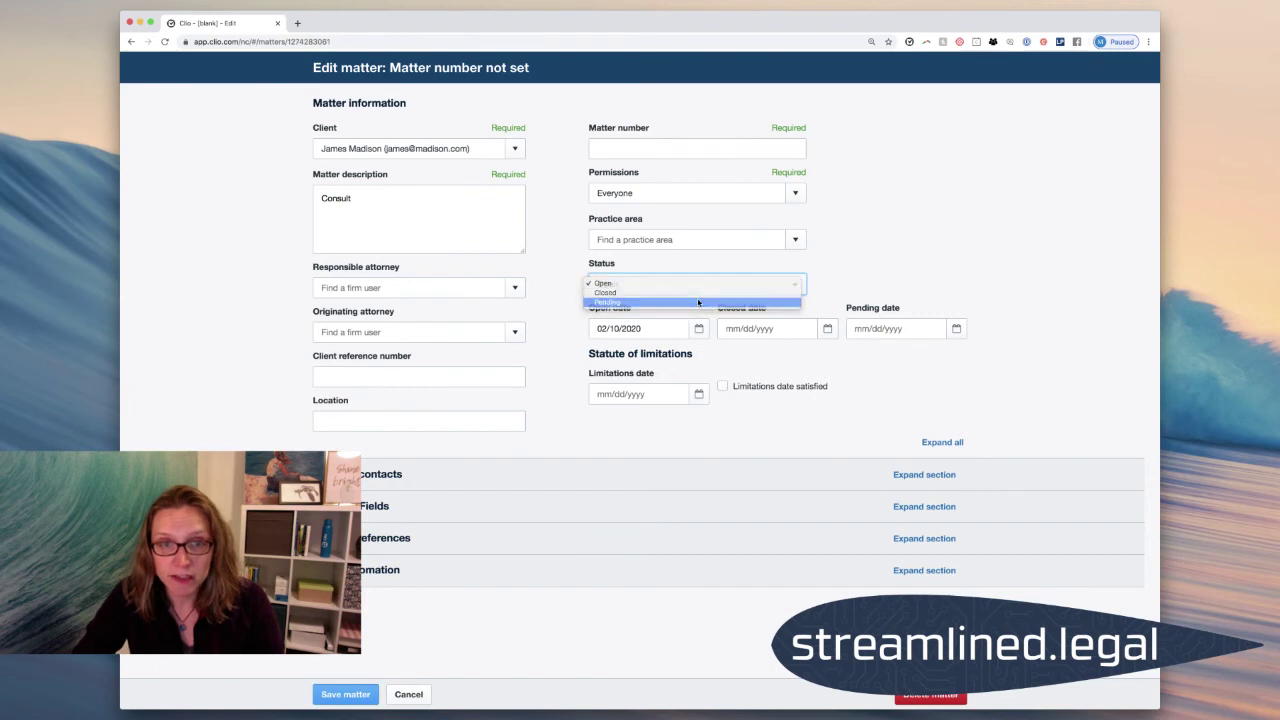
click(372, 693)
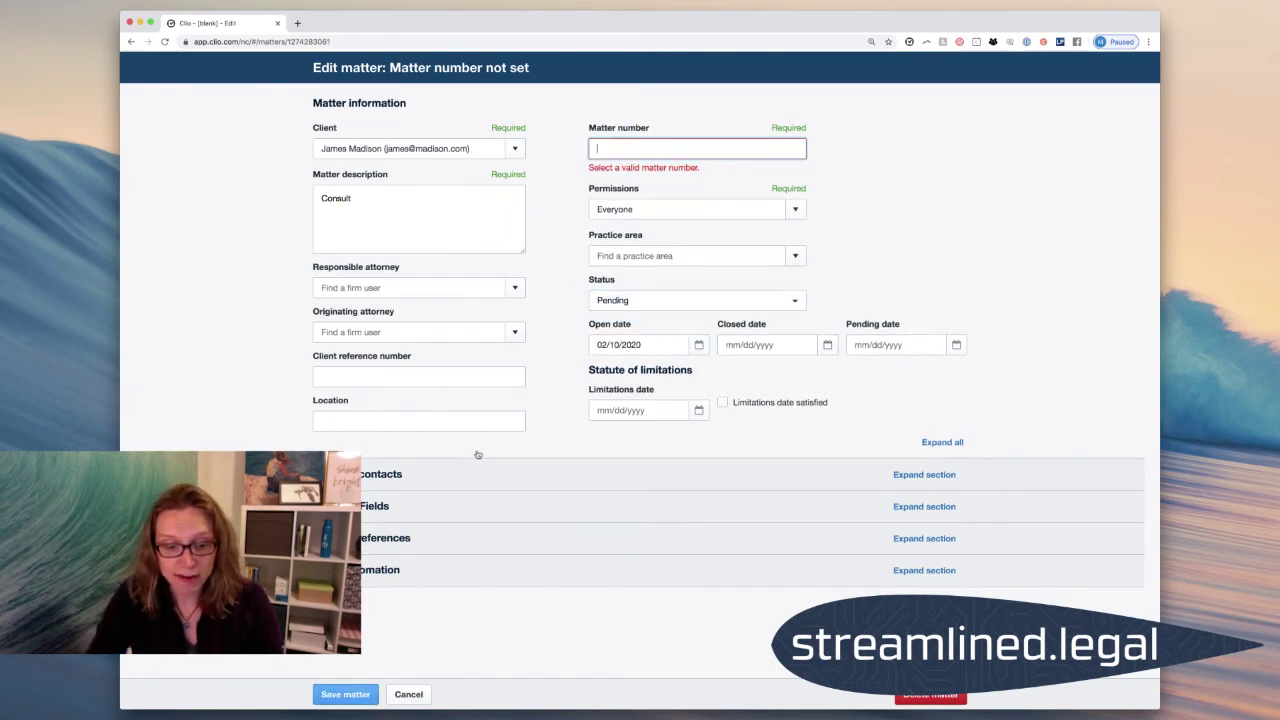
text(4400-)
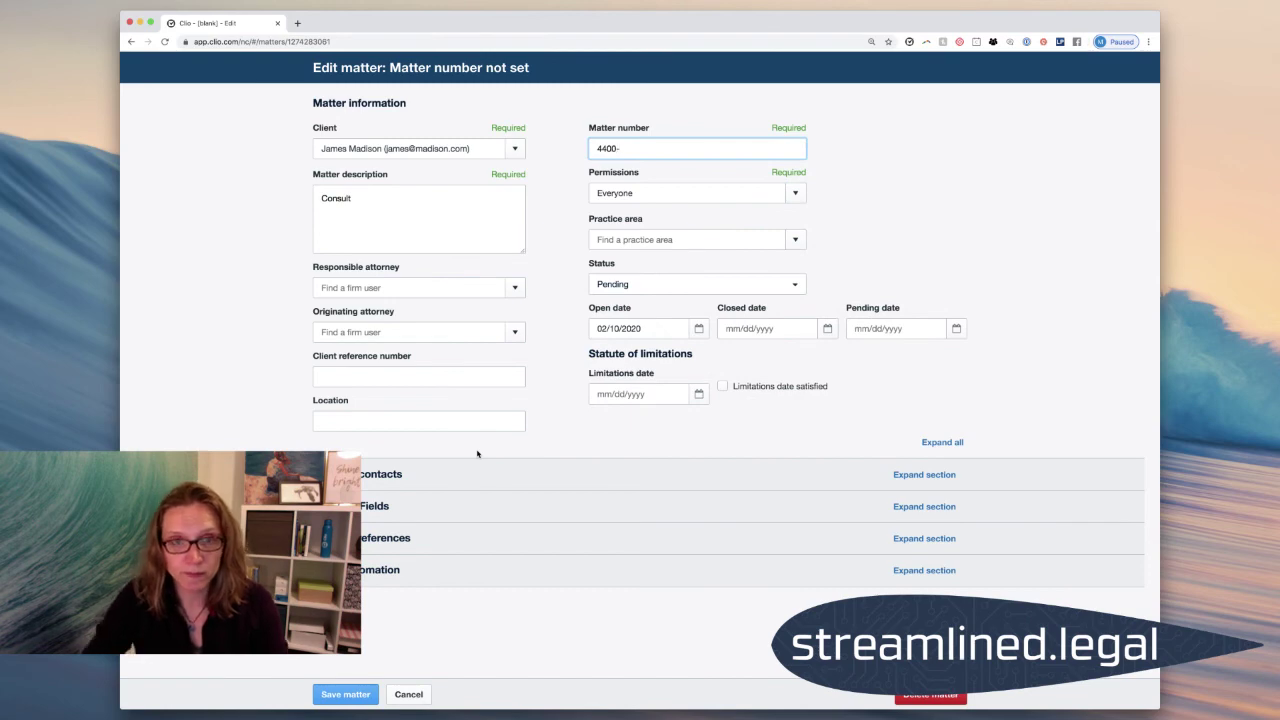
text(44)
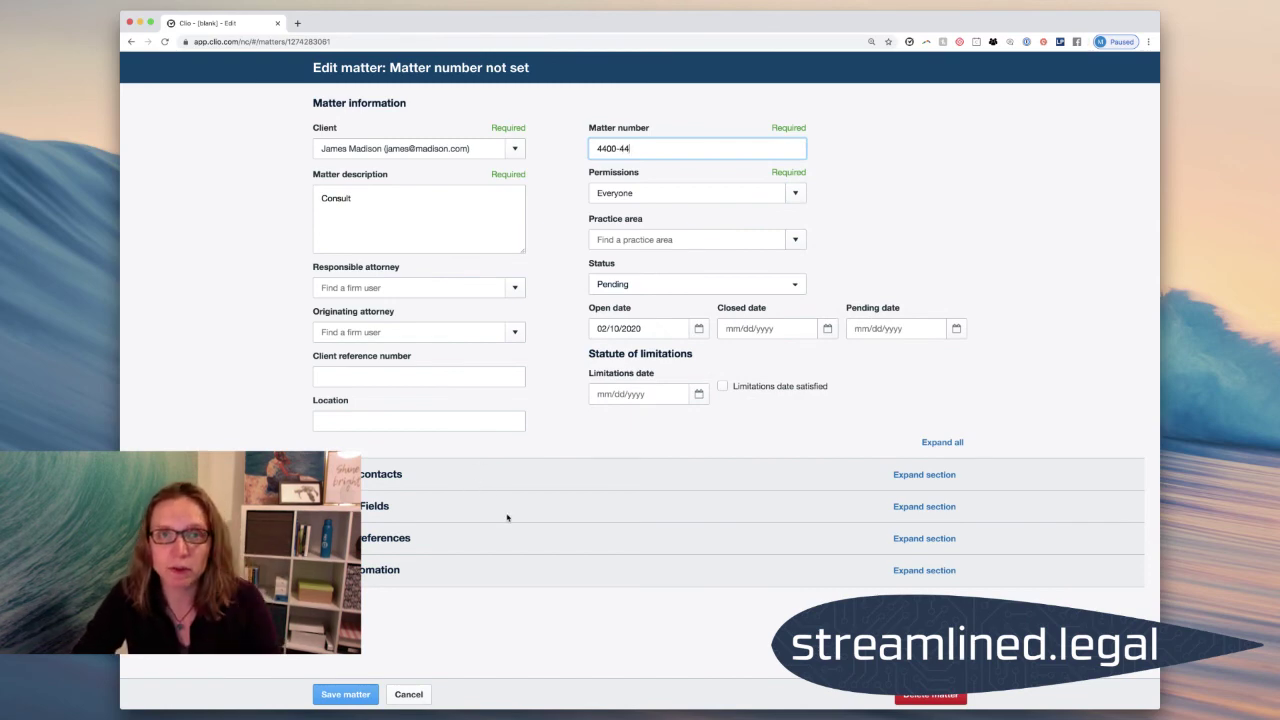
click(357, 687)
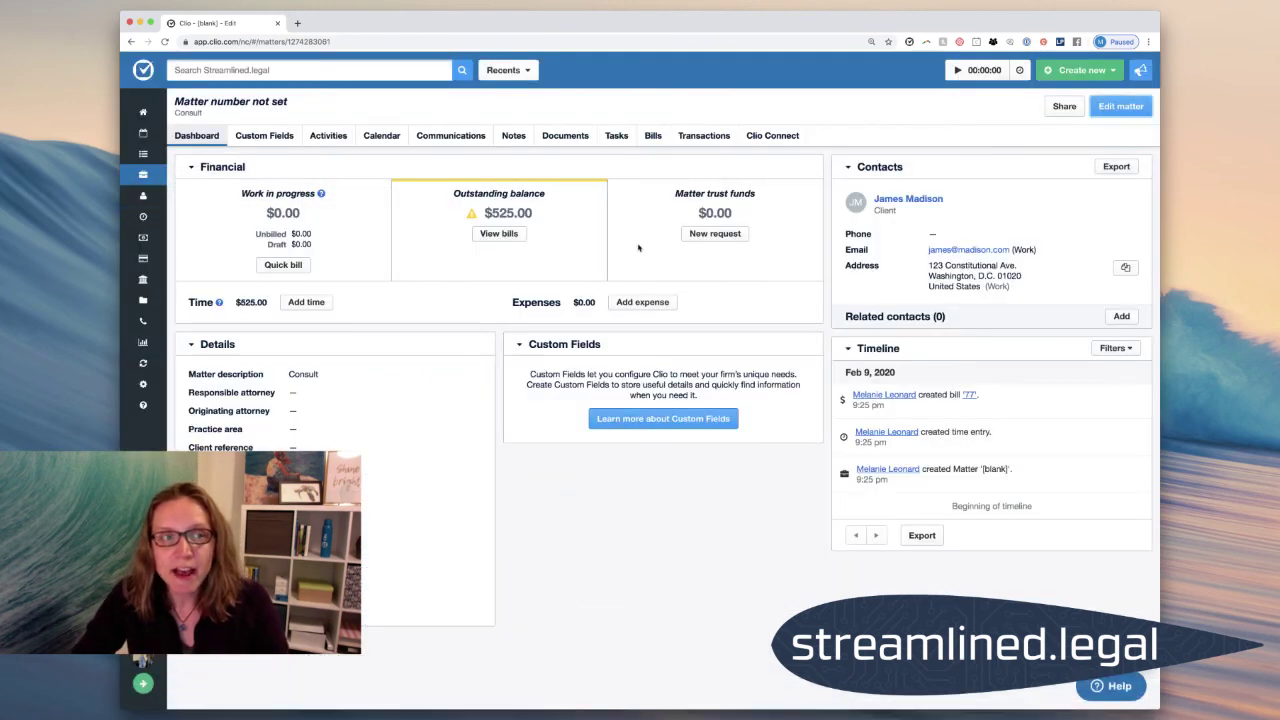
Filter the Matters list to Pending, showing 4400-44: Consult among six matters.
click(143, 176)
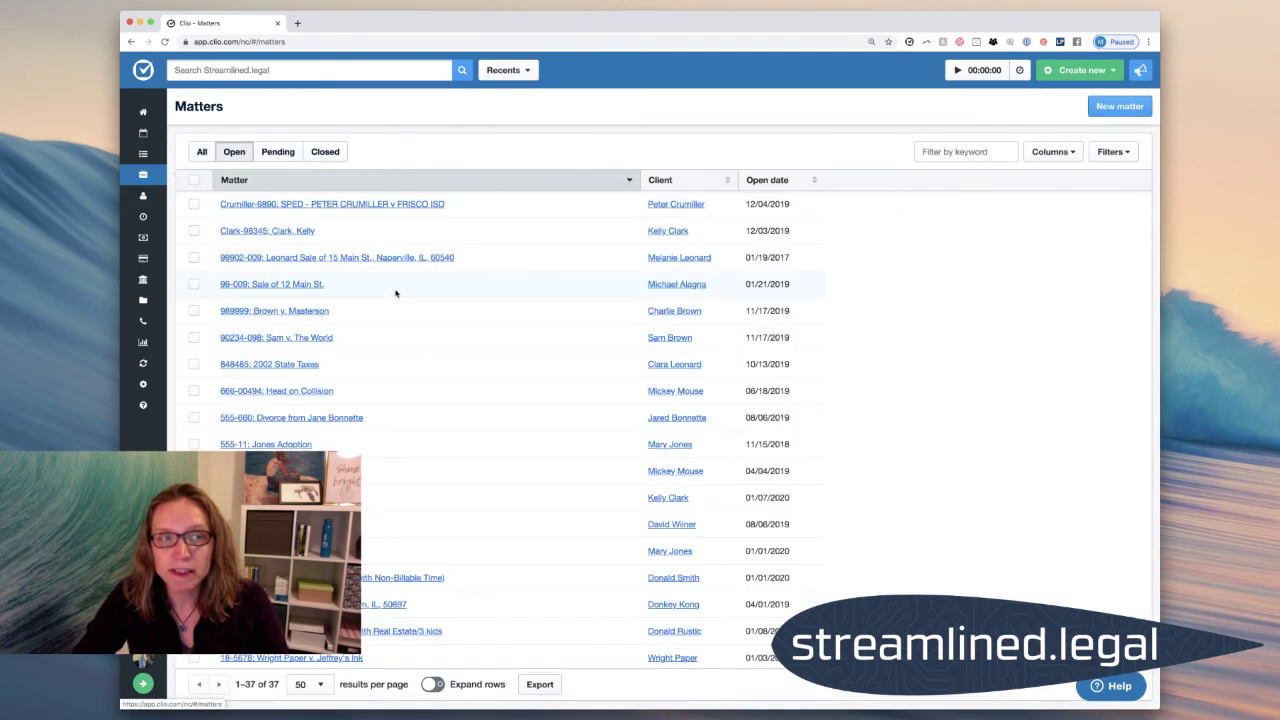
click(280, 152)
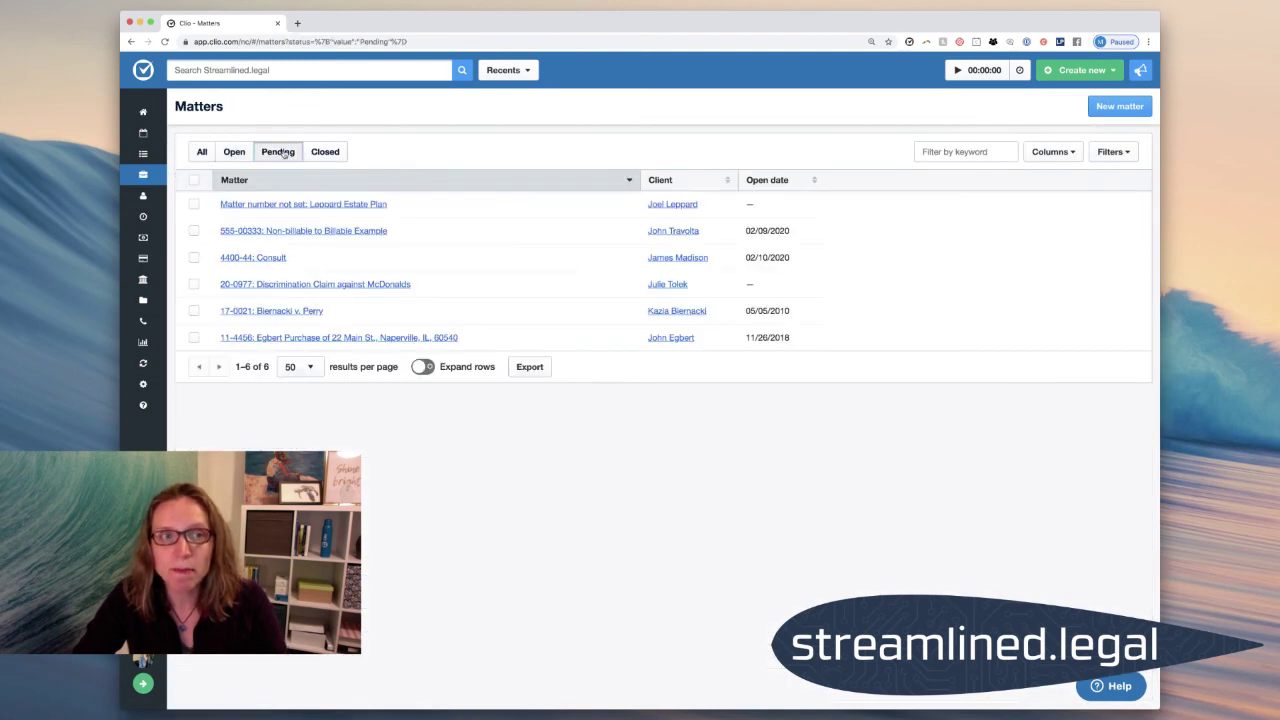